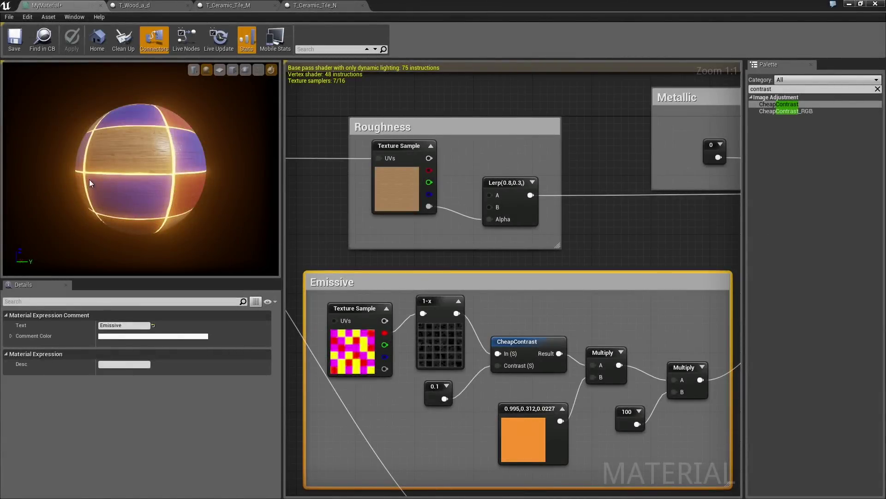
# Change the Emissive comment's multiplier Constant Value from 100 to 50 in Details
pyautogui.moveTo(90, 184); pyautogui.dragTo(132, 173)
pyautogui.moveTo(90, 183); pyautogui.dragTo(90, 229, button='right')
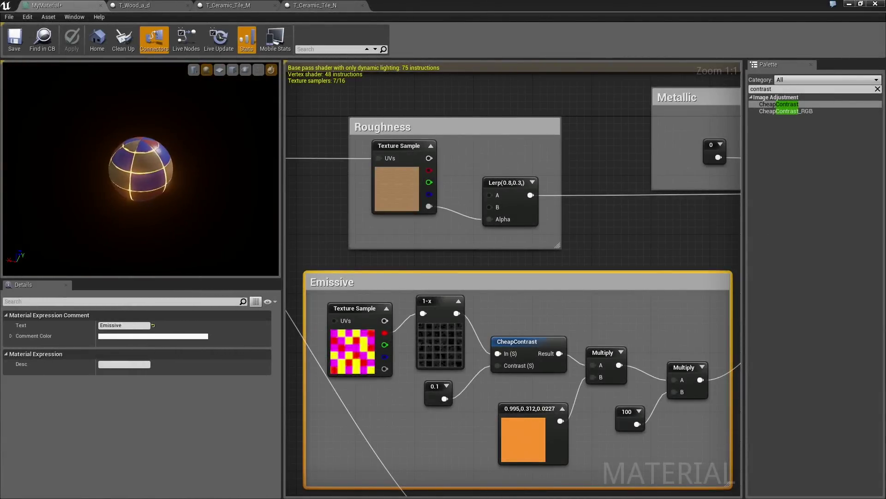
pyautogui.moveTo(139, 170); pyautogui.dragTo(160, 159)
pyautogui.moveTo(139, 170); pyautogui.dragTo(139, 139, button='right')
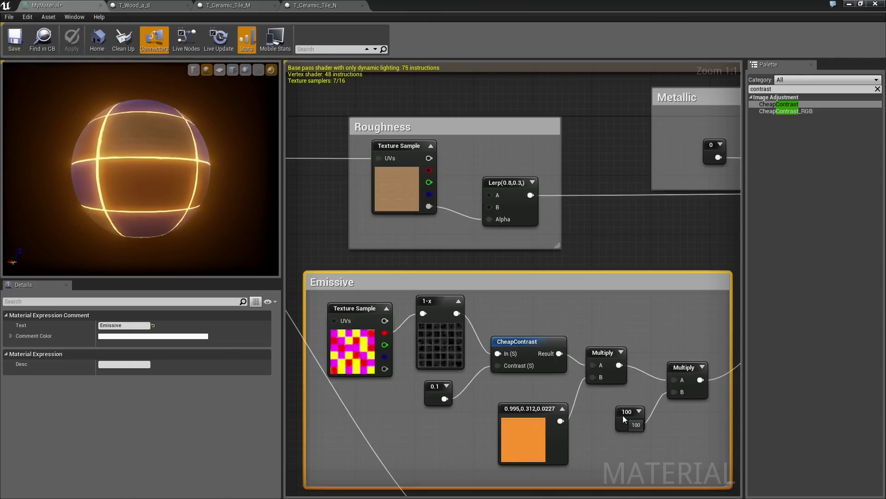
pyautogui.click(623, 415)
pyautogui.click(132, 326)
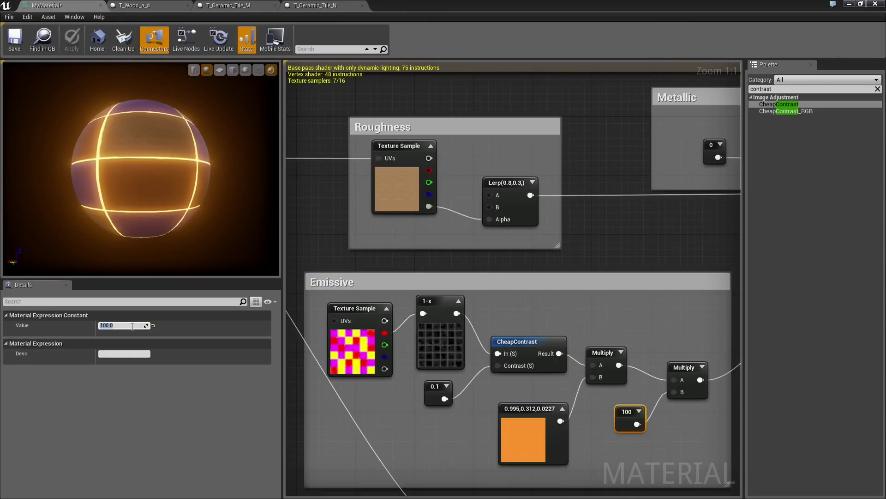
pyautogui.write('50')
pyautogui.press('Return')
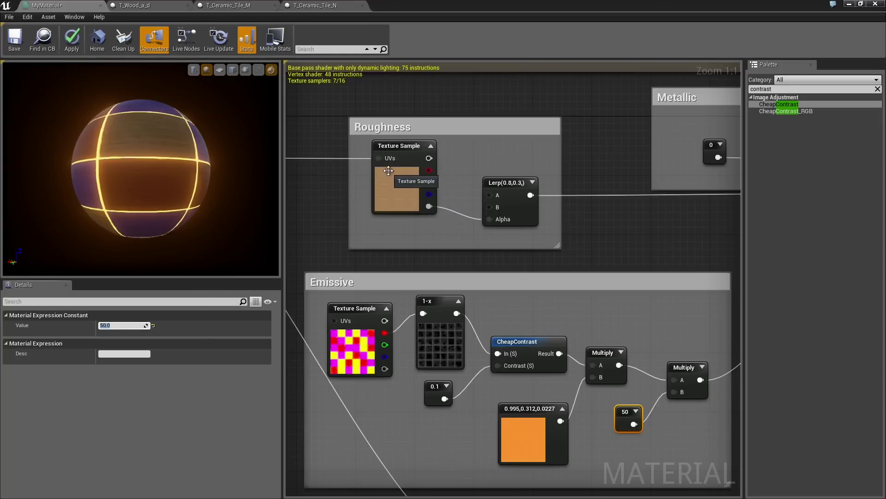
# Hide and then restore the Graph panel's tab label
pyautogui.click(285, 64)
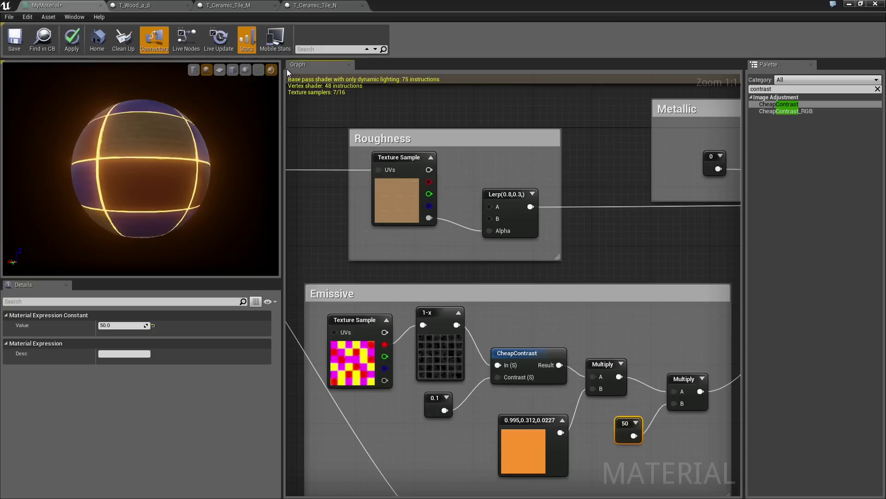
pyautogui.rightClick(298, 65)
pyautogui.click(309, 78)
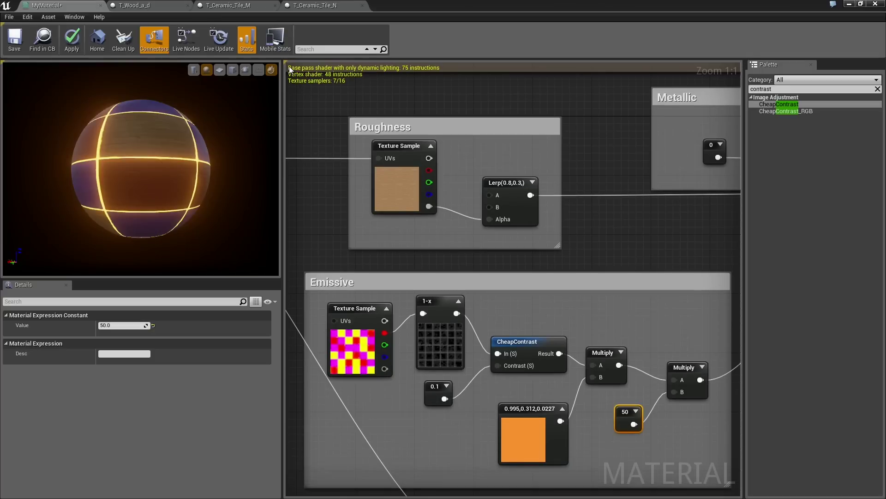
pyautogui.click(285, 61)
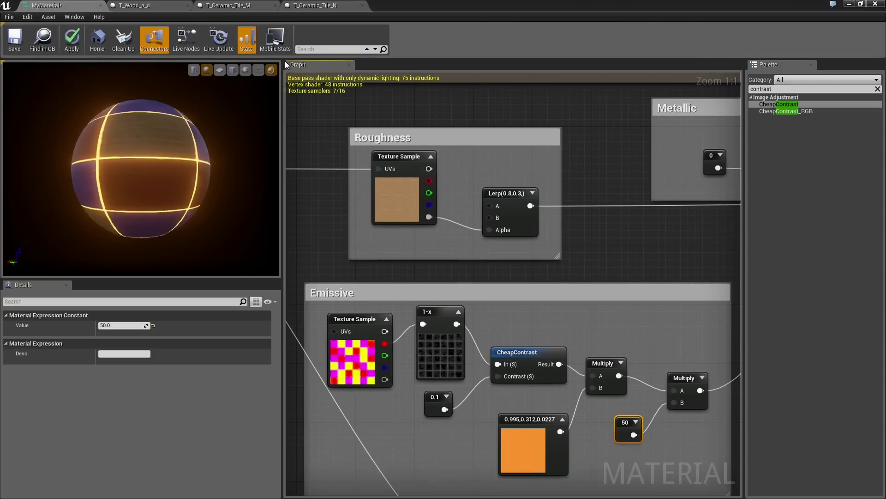
# Drag the Graph tab out of the dock and drop it as a floating window
pyautogui.moveTo(319, 65)
pyautogui.mouseDown()
pyautogui.moveTo(491, 282)
pyautogui.moveTo(586, 240)
pyautogui.mouseUp()
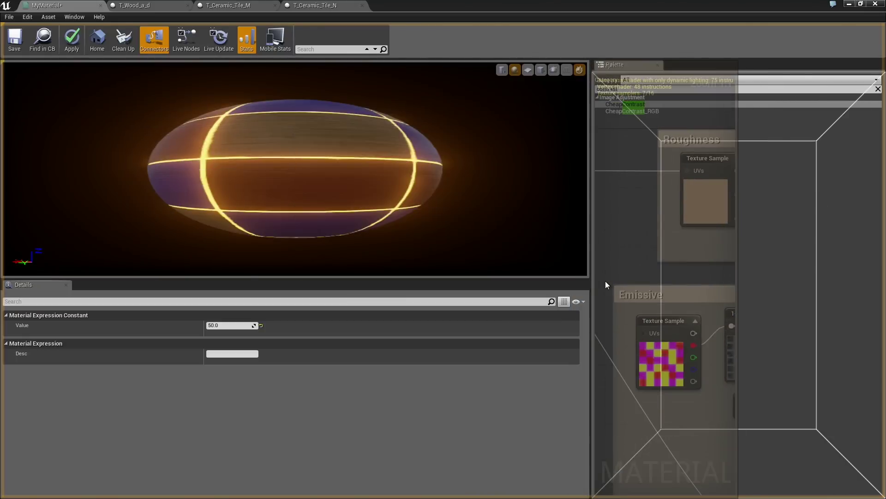
pyautogui.moveTo(586, 240); pyautogui.dragTo(589, 282)
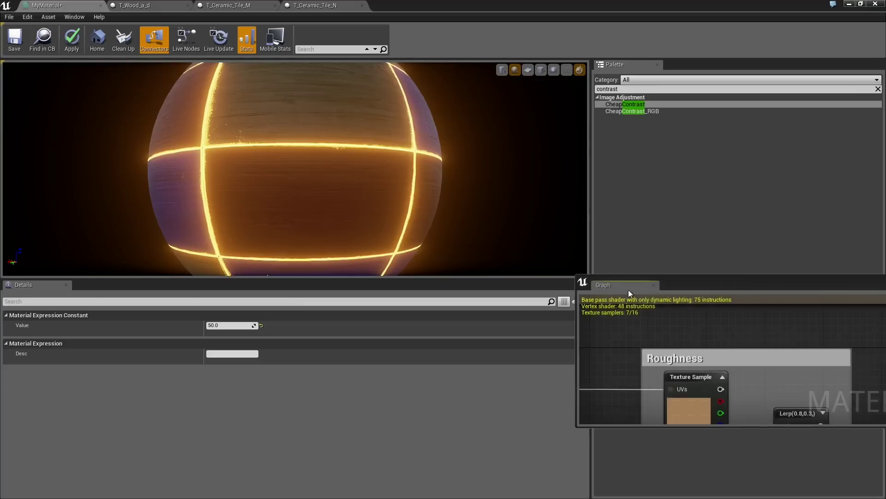
pyautogui.moveTo(672, 283); pyautogui.dragTo(372, 138)
# Maximize the floating Graph window, bring the color comment into view, and nudge TexCoord left
pyautogui.doubleClick(398, 139)
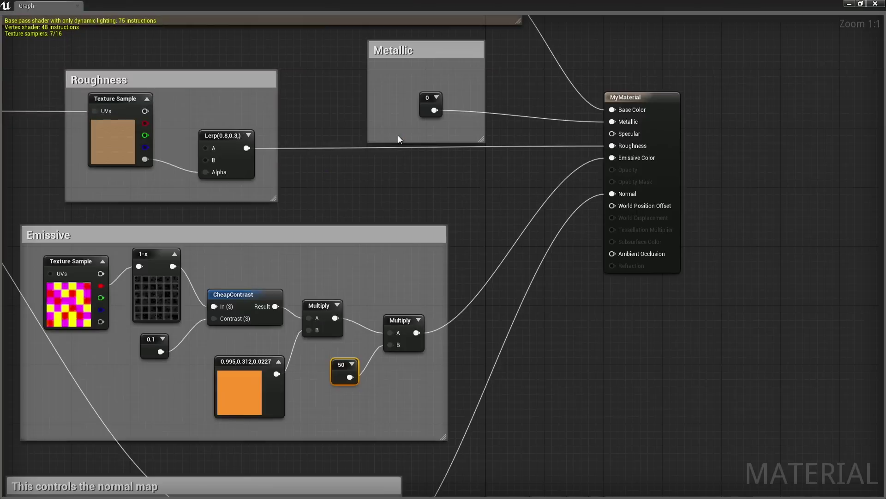
pyautogui.moveTo(351, 188); pyautogui.dragTo(512, 264, button='right')
pyautogui.scroll(-1, 475, 223)
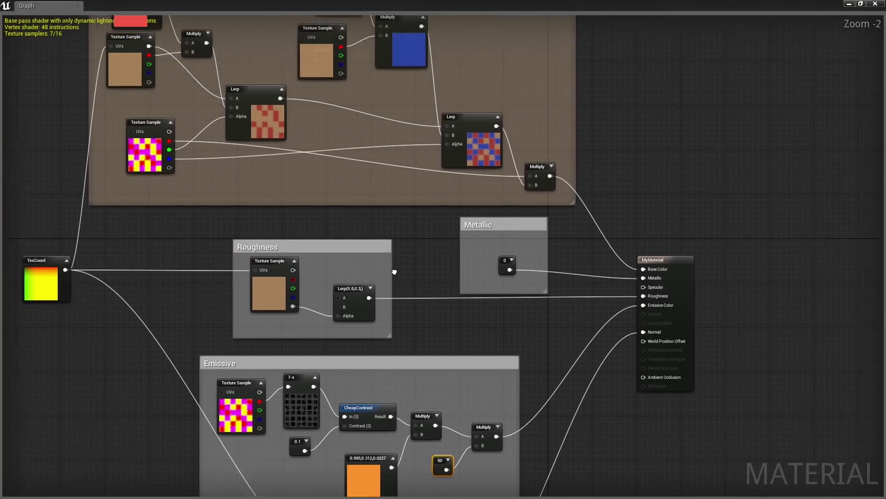
pyautogui.moveTo(476, 223); pyautogui.dragTo(383, 402, button='right')
pyautogui.scroll(-1, 446, 327)
pyautogui.scroll(-1, 469, 223)
pyautogui.scroll(-2, 469, 225)
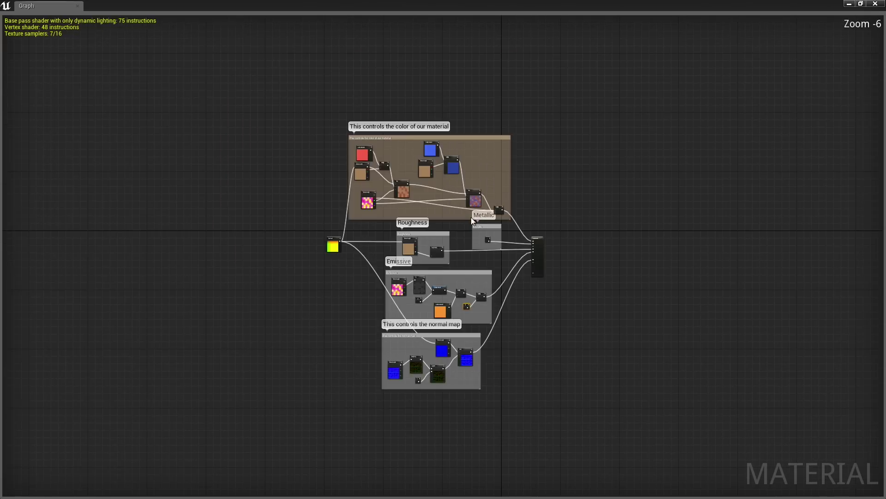
pyautogui.scroll(1, 475, 222)
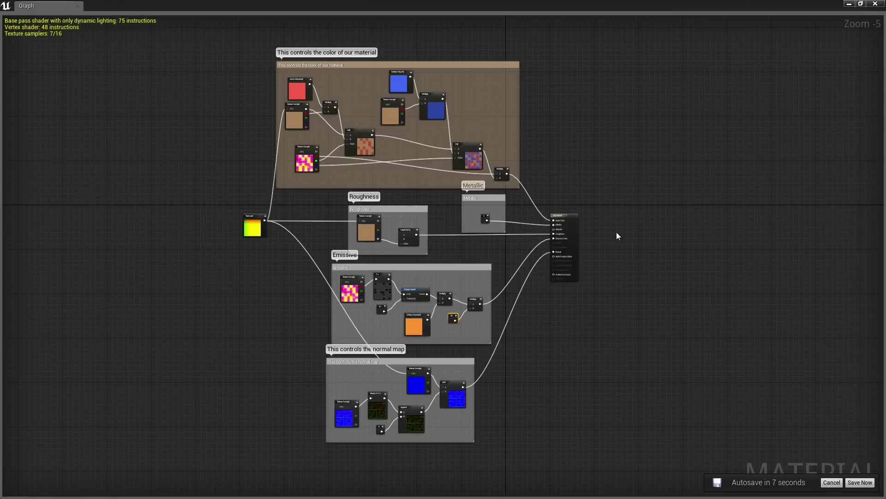
pyautogui.moveTo(259, 228); pyautogui.dragTo(233, 229)
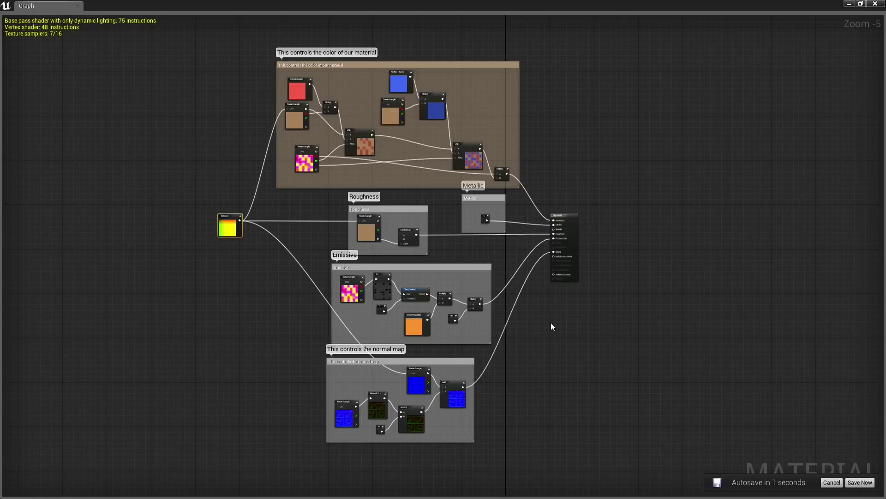
pyautogui.moveTo(588, 132)
pyautogui.mouseDown(button='right')
pyautogui.moveTo(602, 236)
pyautogui.moveTo(753, 244)
pyautogui.mouseUp(button='right')
pyautogui.scroll(3, 602, 237)
pyautogui.scroll(1, 631, 250)
pyautogui.scroll(1, 645, 256)
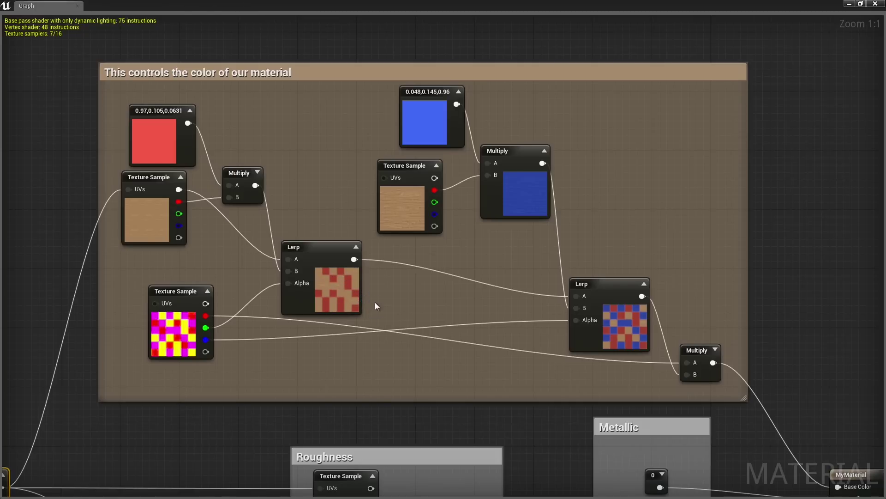
pyautogui.moveTo(375, 305); pyautogui.dragTo(336, 310, button='right')
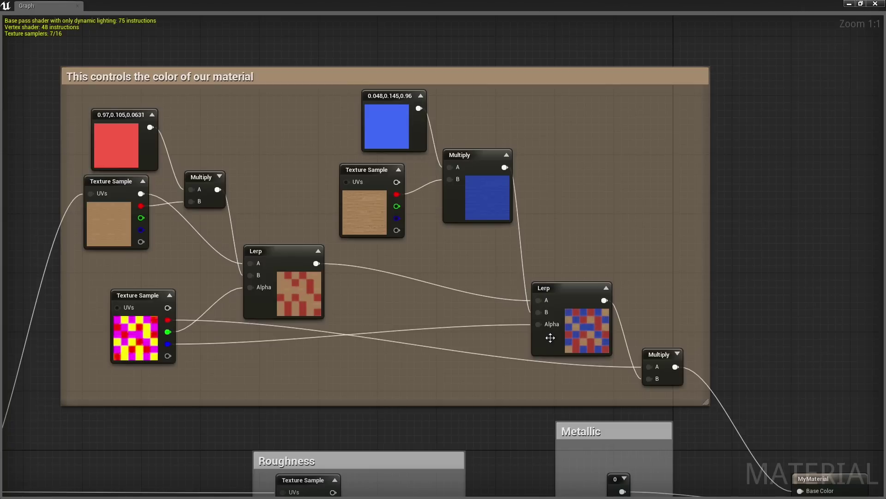
pyautogui.moveTo(599, 365); pyautogui.dragTo(590, 297, button='right')
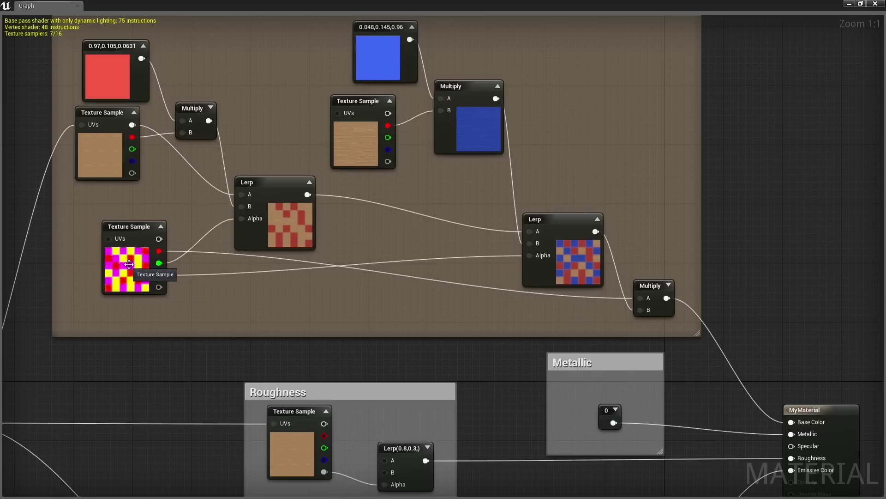
pyautogui.moveTo(575, 344); pyautogui.dragTo(617, 388, button='right')
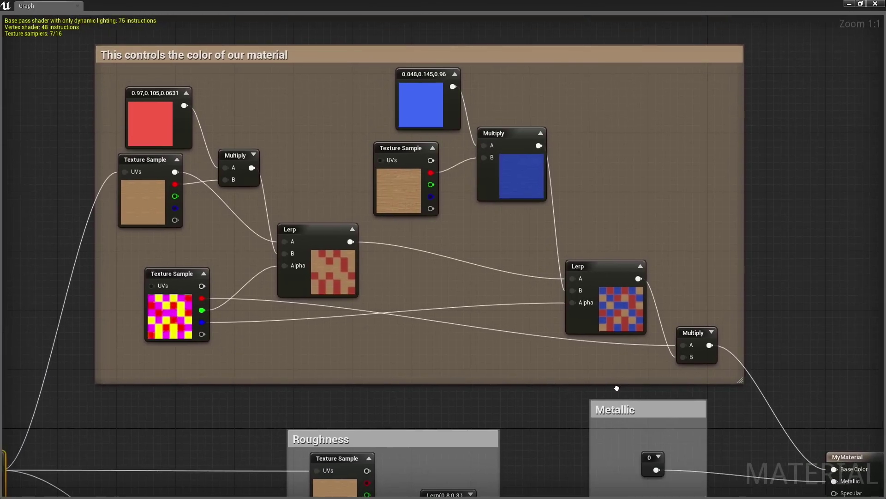
pyautogui.moveTo(497, 381)
pyautogui.mouseDown(button='right')
pyautogui.moveTo(485, 148)
pyautogui.moveTo(464, 118)
pyautogui.mouseUp(button='right')
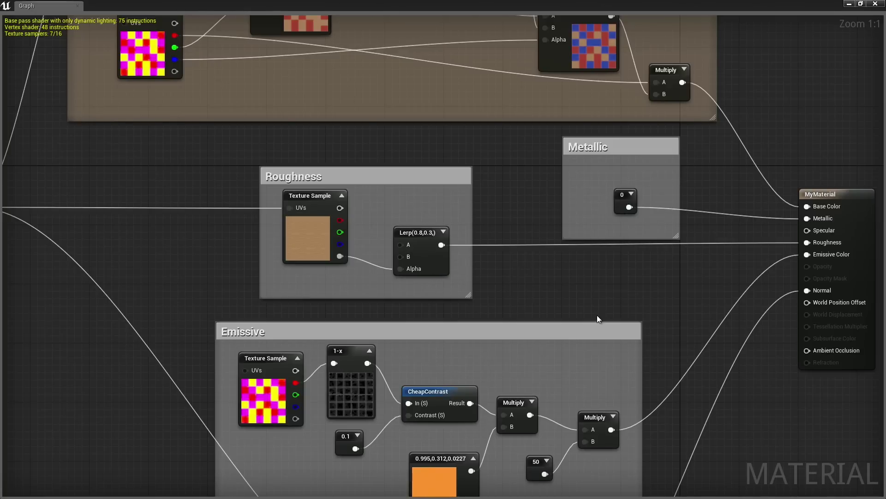
pyautogui.moveTo(597, 319); pyautogui.dragTo(631, 130, button='right')
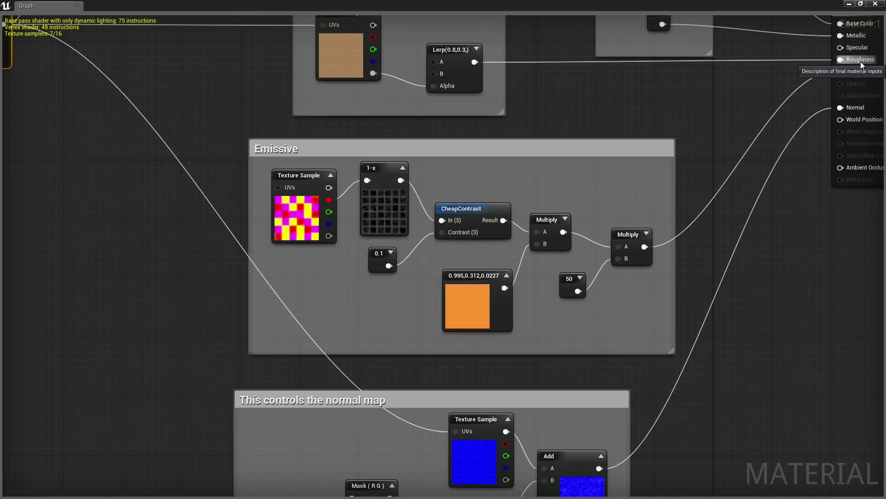
pyautogui.moveTo(757, 219)
pyautogui.mouseDown(button='right')
pyautogui.moveTo(554, 333)
pyautogui.moveTo(549, 163)
pyautogui.mouseUp(button='right')
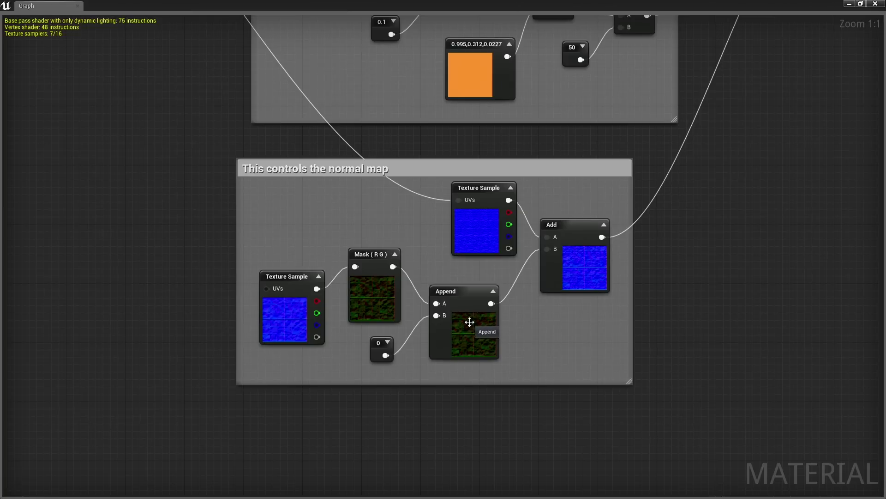
pyautogui.moveTo(539, 252); pyautogui.dragTo(469, 415, button='right')
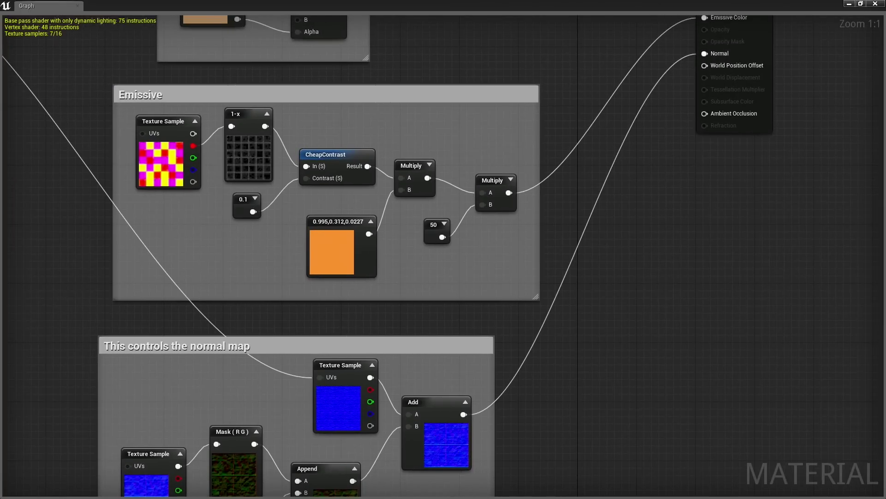
pyautogui.moveTo(642, 139); pyautogui.dragTo(607, 174, button='right')
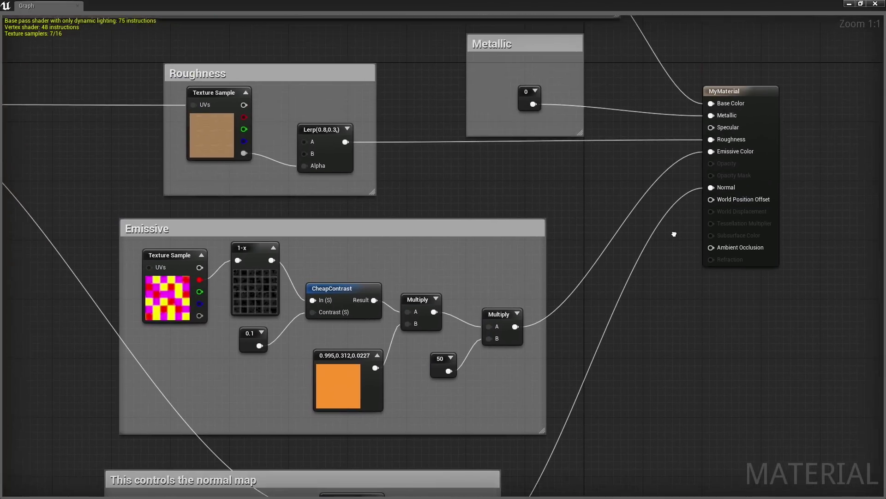
pyautogui.moveTo(672, 86); pyautogui.dragTo(715, 244, button='right')
pyautogui.scroll(-2, 577, 288)
pyautogui.moveTo(535, 284)
pyautogui.mouseDown(button='right')
pyautogui.moveTo(604, 345)
pyautogui.moveTo(607, 457)
pyautogui.mouseUp(button='right')
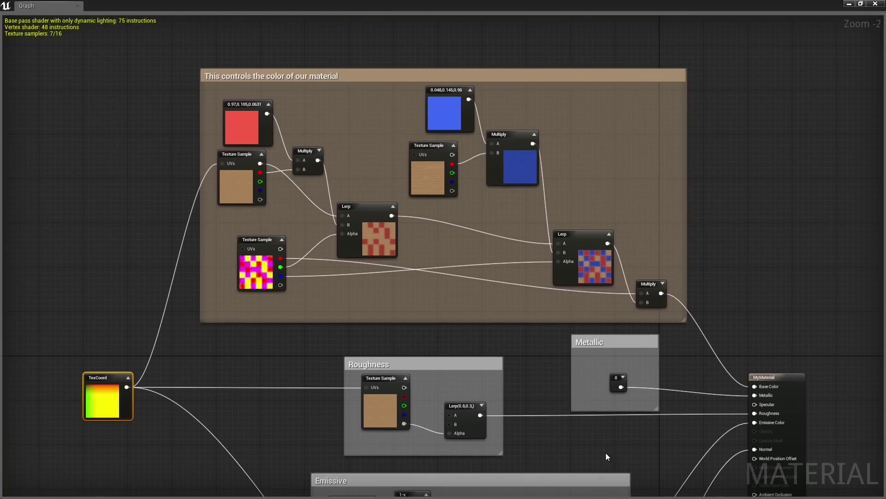